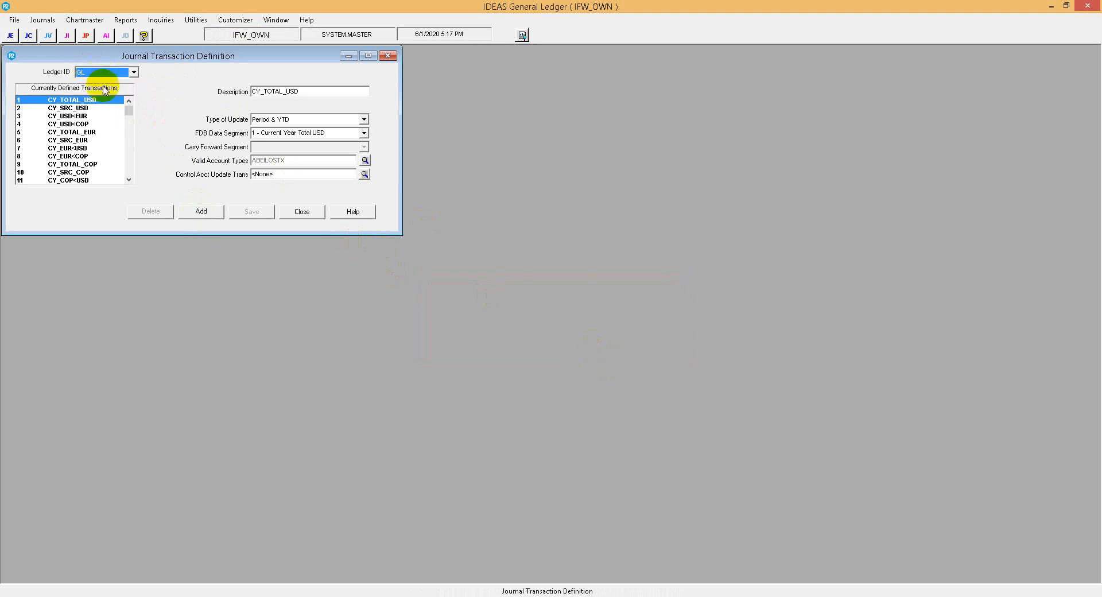
Step: Add a GL journal transaction CY_GBP_TOT with Period & YTD updates and FDB data segment 406 - Current year GBP total
{"action": "left_click", "coordinate": [202, 210]}
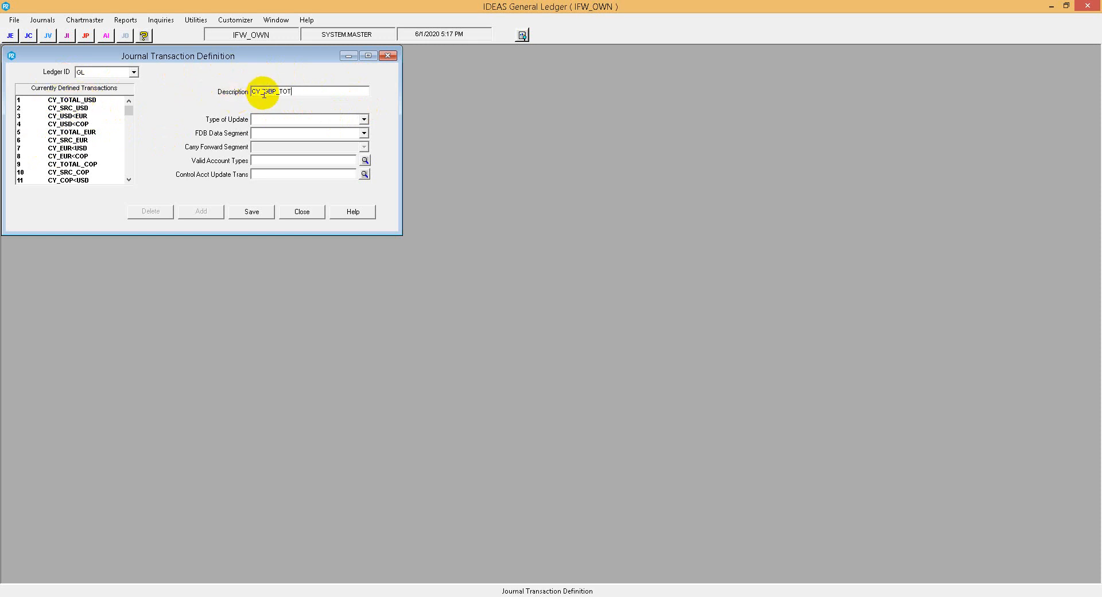
{"action": "left_click", "coordinate": [364, 120]}
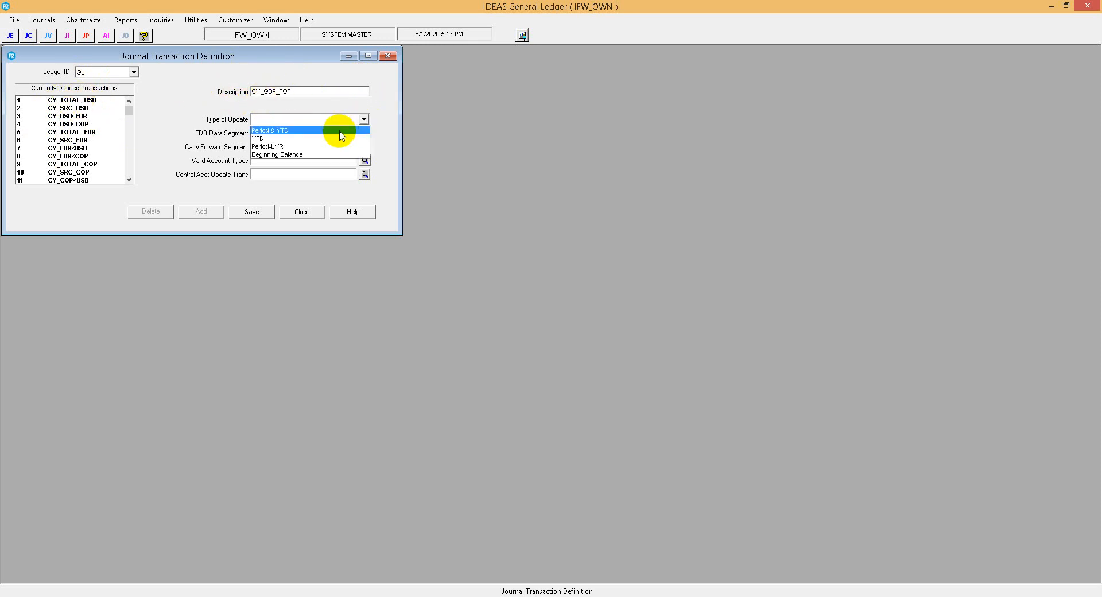
{"action": "left_click", "coordinate": [358, 131]}
{"action": "left_click", "coordinate": [364, 133]}
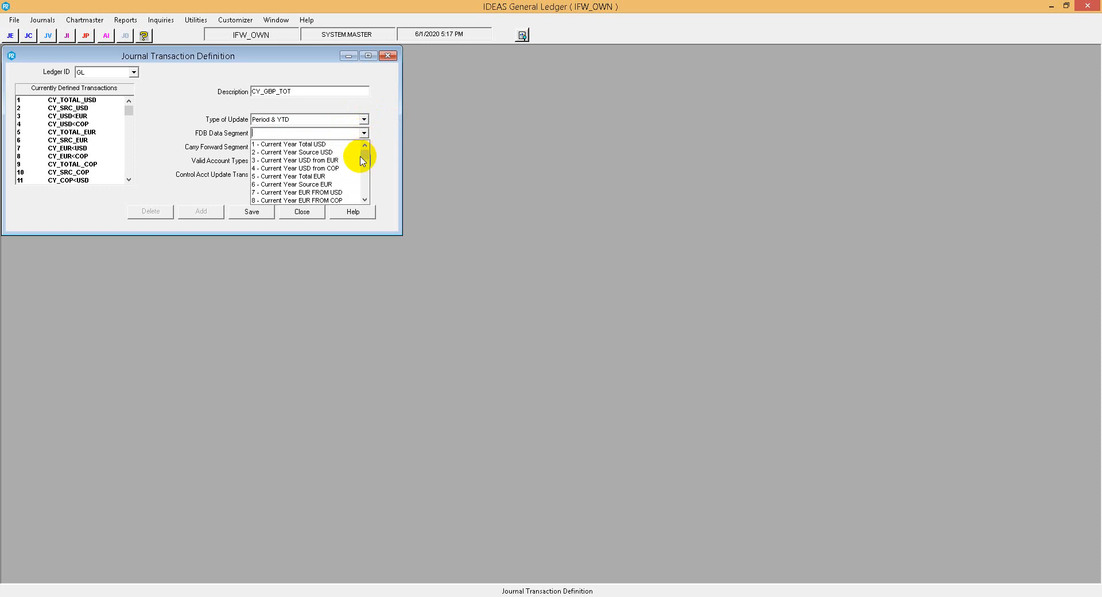
{"action": "left_click_drag", "start_coordinate": [363, 154], "coordinate": [366, 202]}
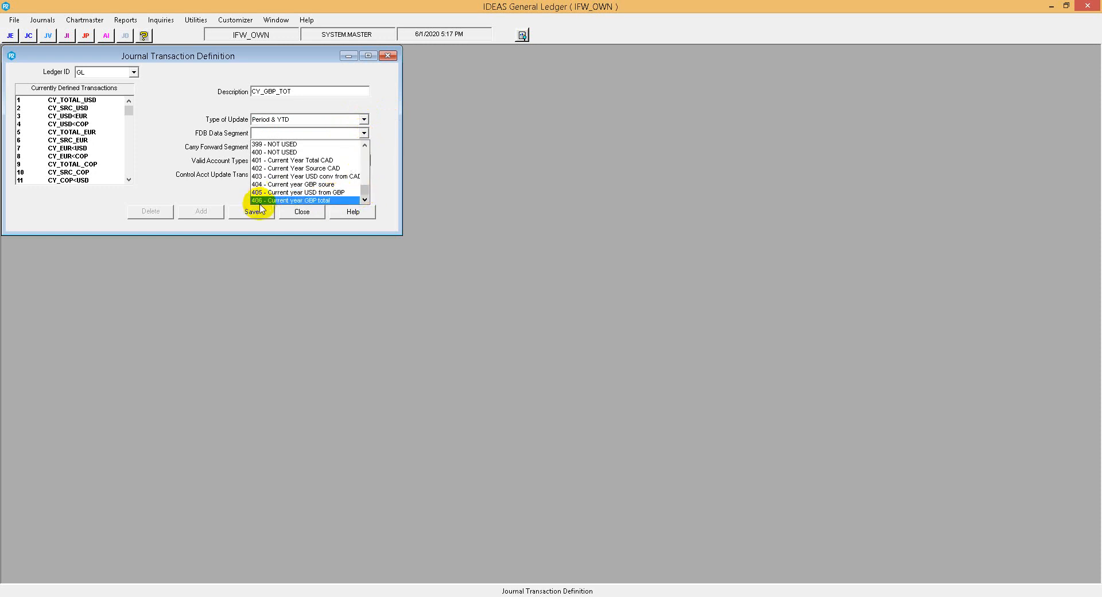
{"action": "left_click", "coordinate": [279, 200]}
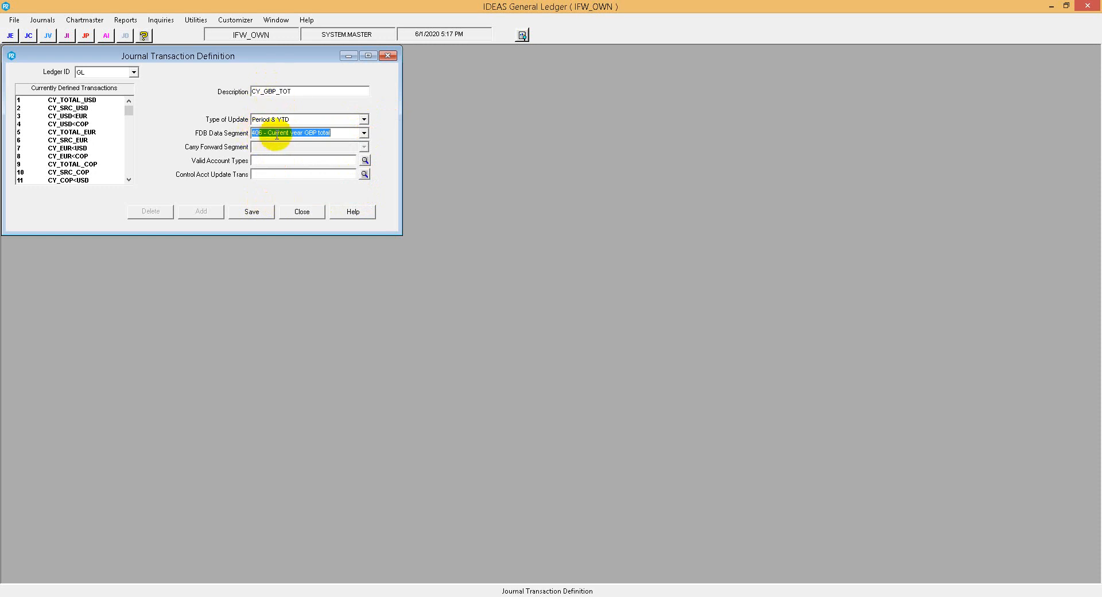
{"action": "left_click", "coordinate": [364, 133]}
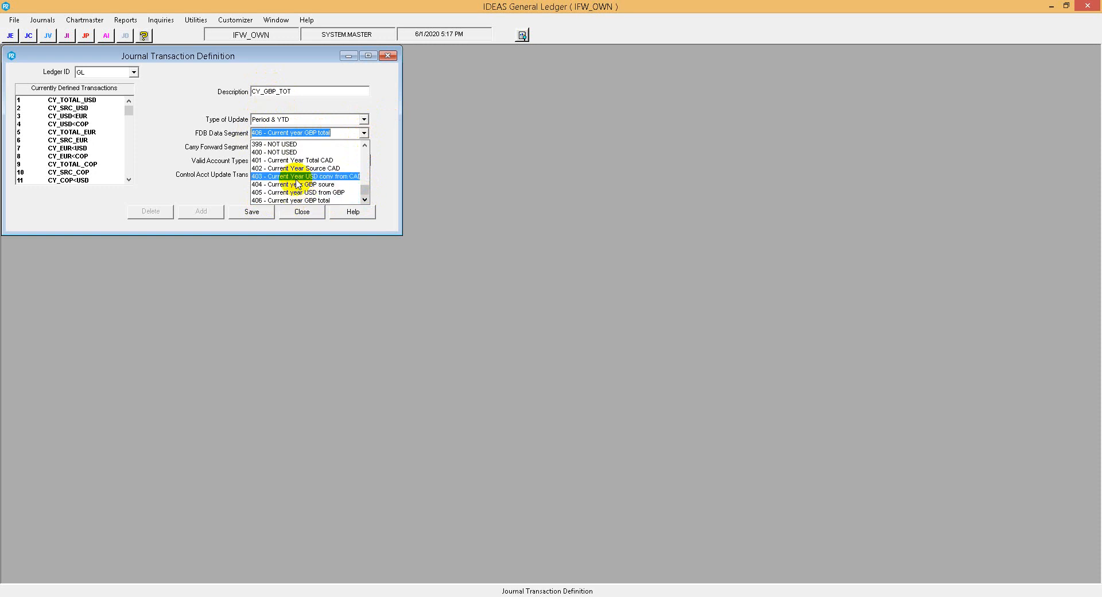
{"action": "left_click", "coordinate": [287, 200]}
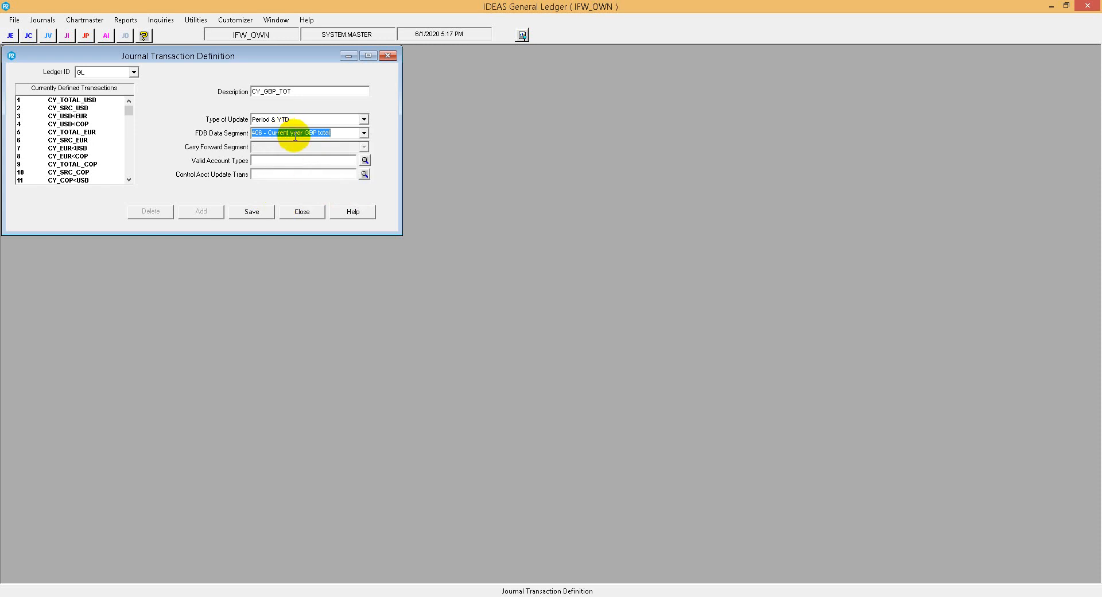
Step: Make all account types valid for CY_GBP_TOT and save the definition
{"action": "left_click", "coordinate": [365, 160]}
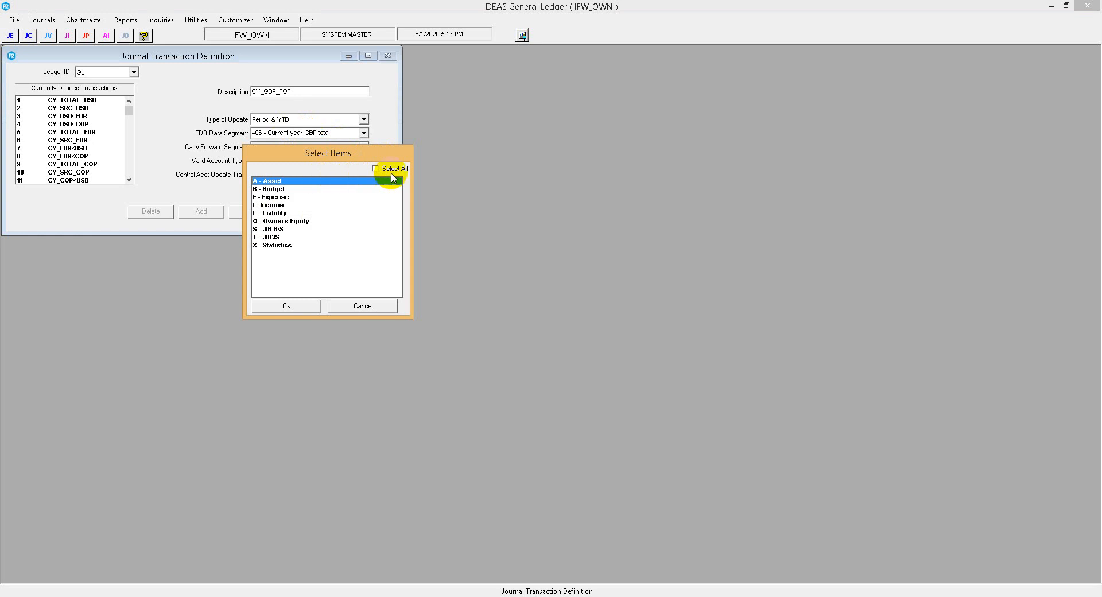
{"action": "left_click", "coordinate": [393, 170]}
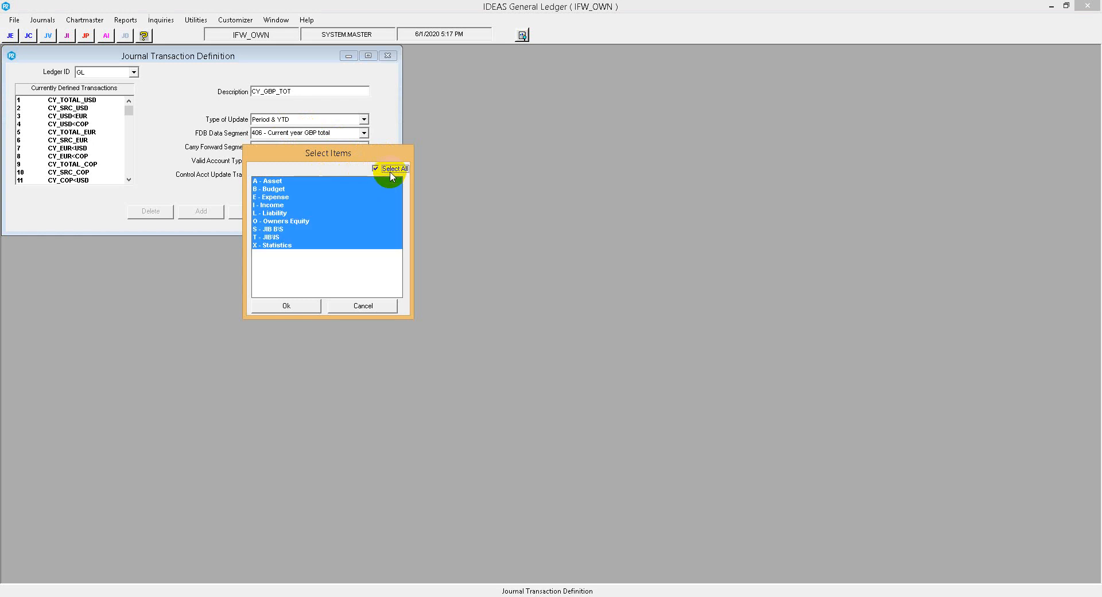
{"action": "left_click", "coordinate": [286, 307]}
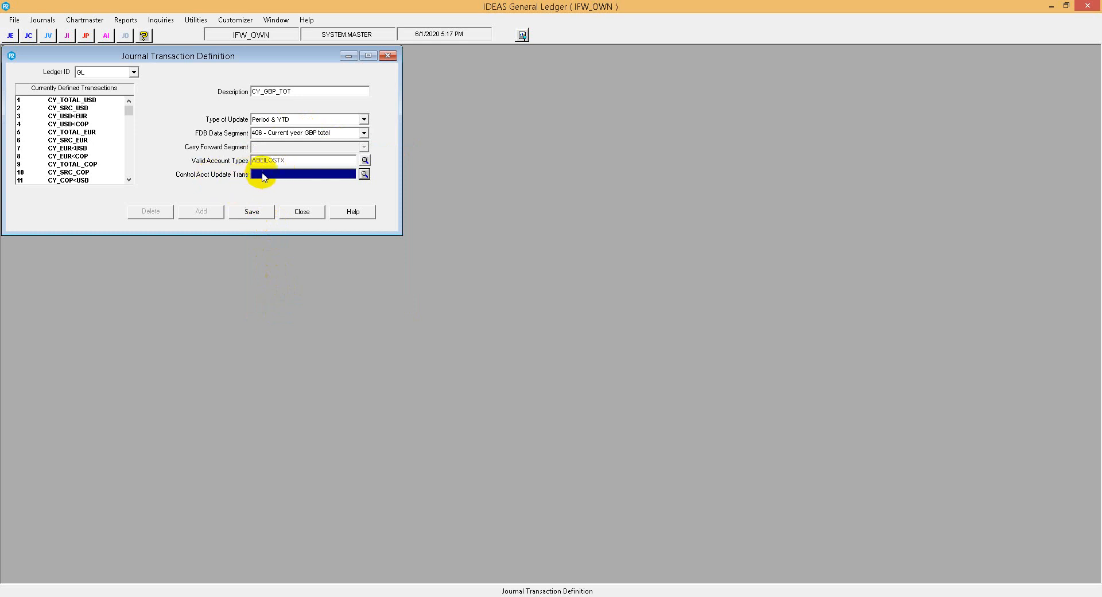
{"action": "left_click", "coordinate": [246, 212]}
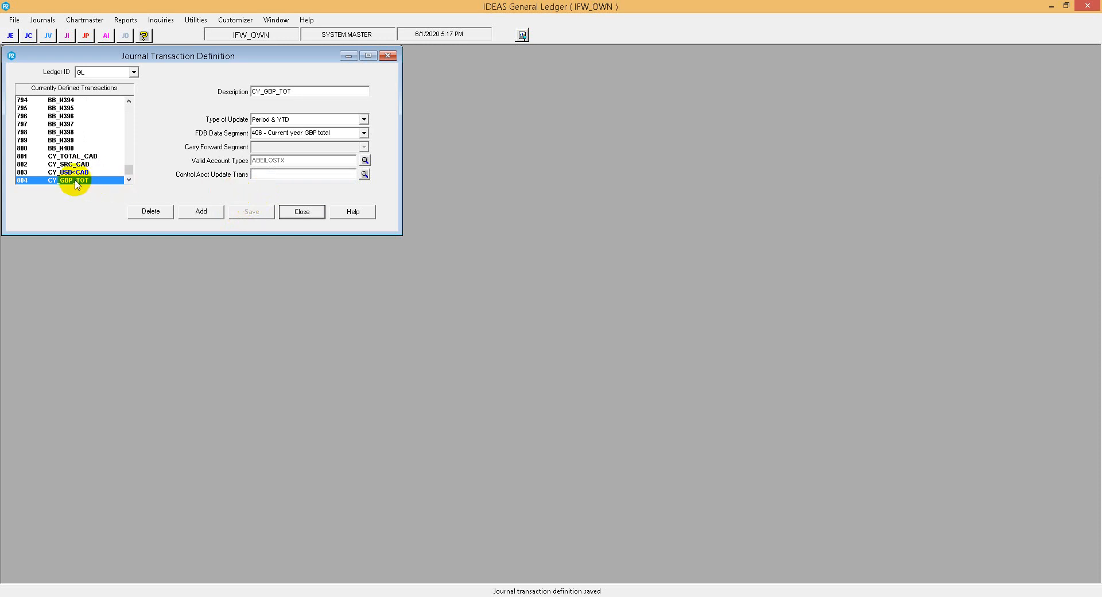
Step: Add a journal transaction CY_GBP_SRC with Period & YTD updates and FDB data segment 404 - Current year GBP soure
{"action": "left_click", "coordinate": [201, 211]}
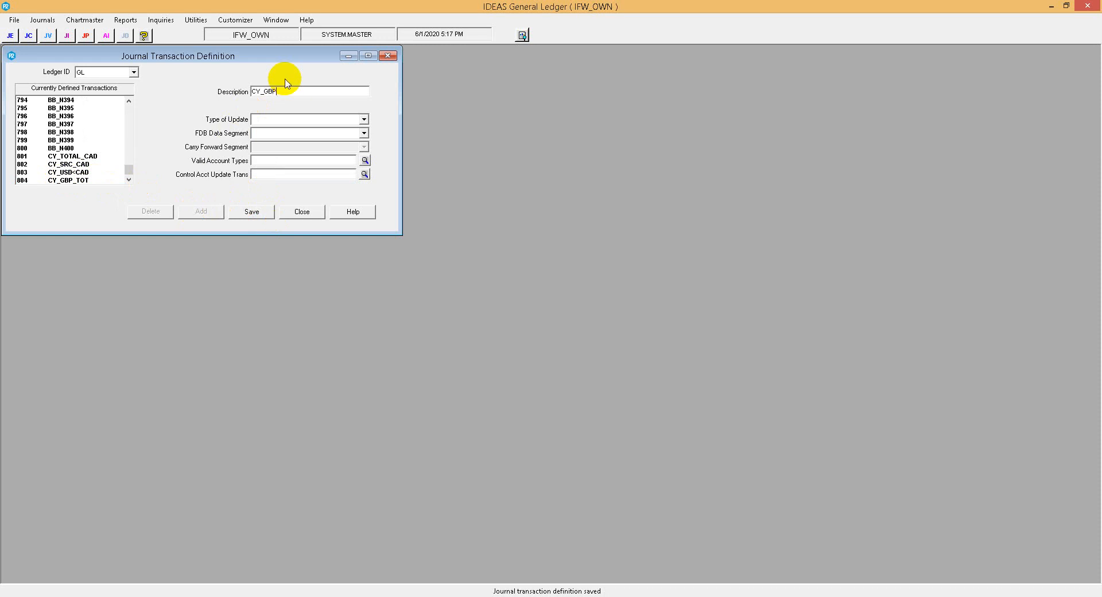
{"action": "type", "text": "C"}
{"action": "key", "text": "Tab"}
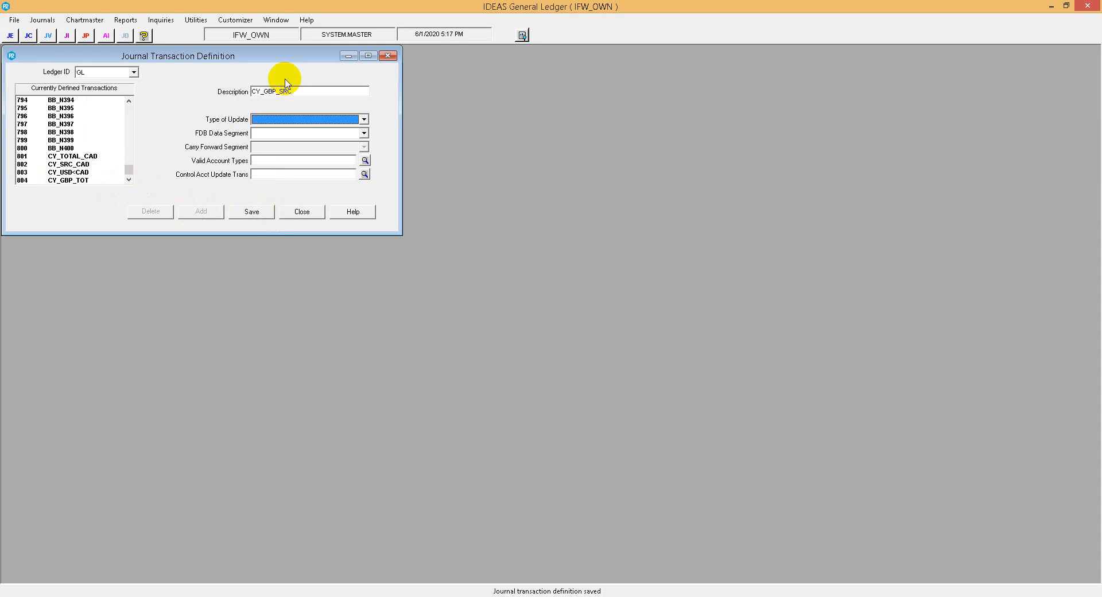
{"action": "left_click", "coordinate": [318, 119]}
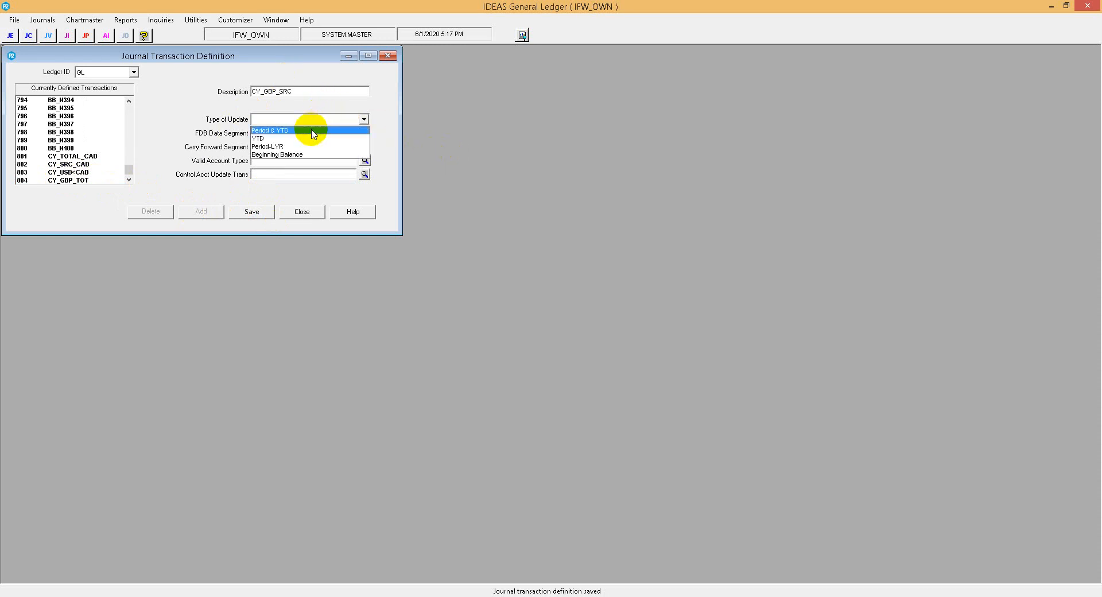
{"action": "left_click", "coordinate": [310, 130]}
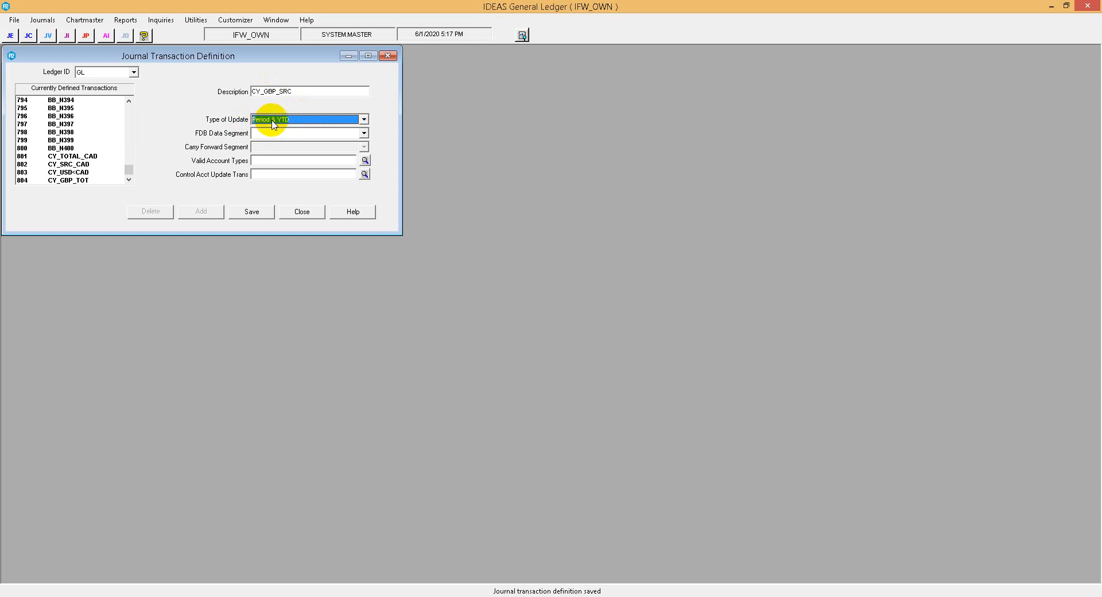
{"action": "left_click", "coordinate": [363, 133]}
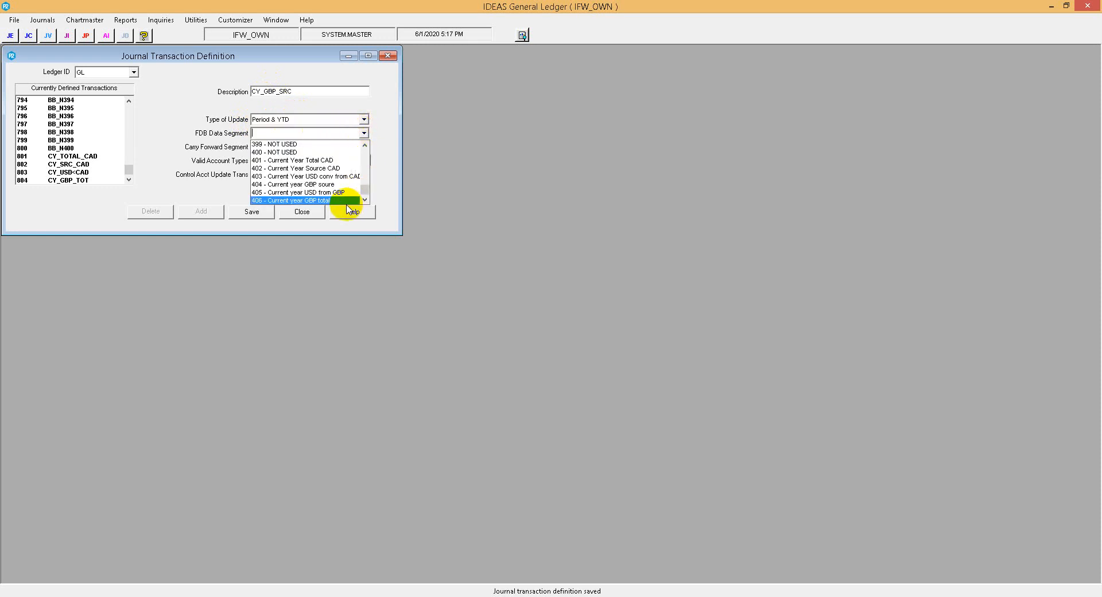
{"action": "left_click", "coordinate": [313, 185]}
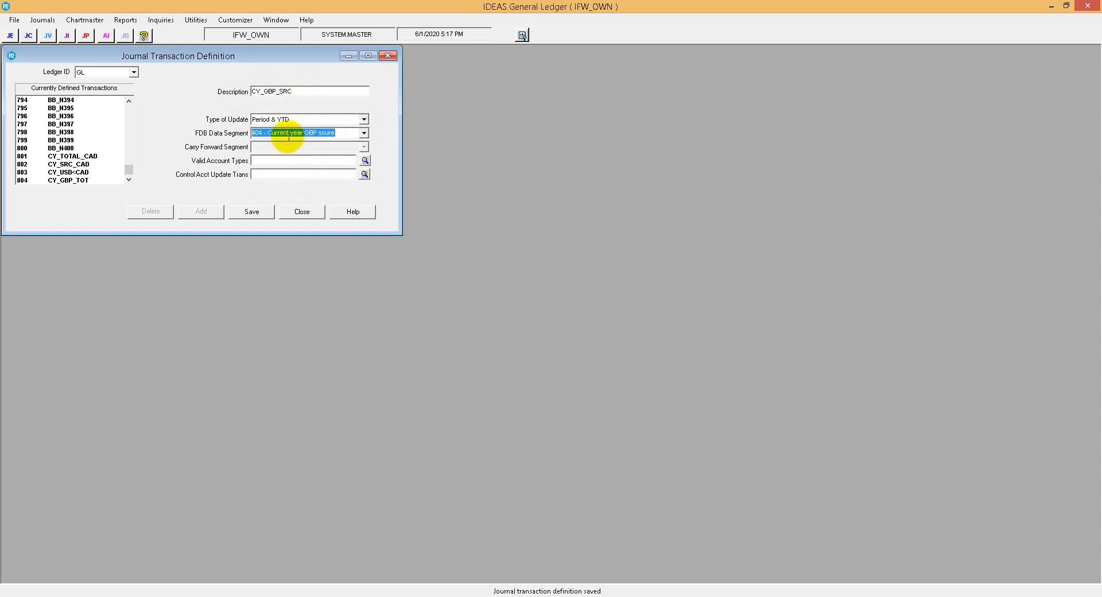
Step: Make all account types valid for the CY_GBP_SRC transaction
{"action": "left_click", "coordinate": [364, 162]}
{"action": "left_click", "coordinate": [376, 169]}
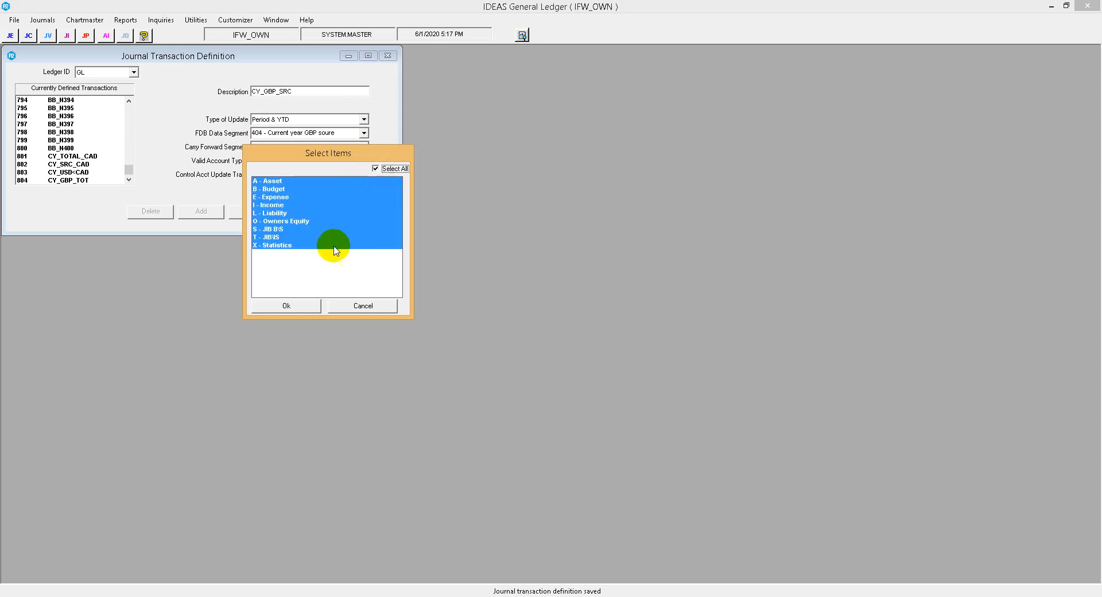
{"action": "left_click", "coordinate": [287, 302]}
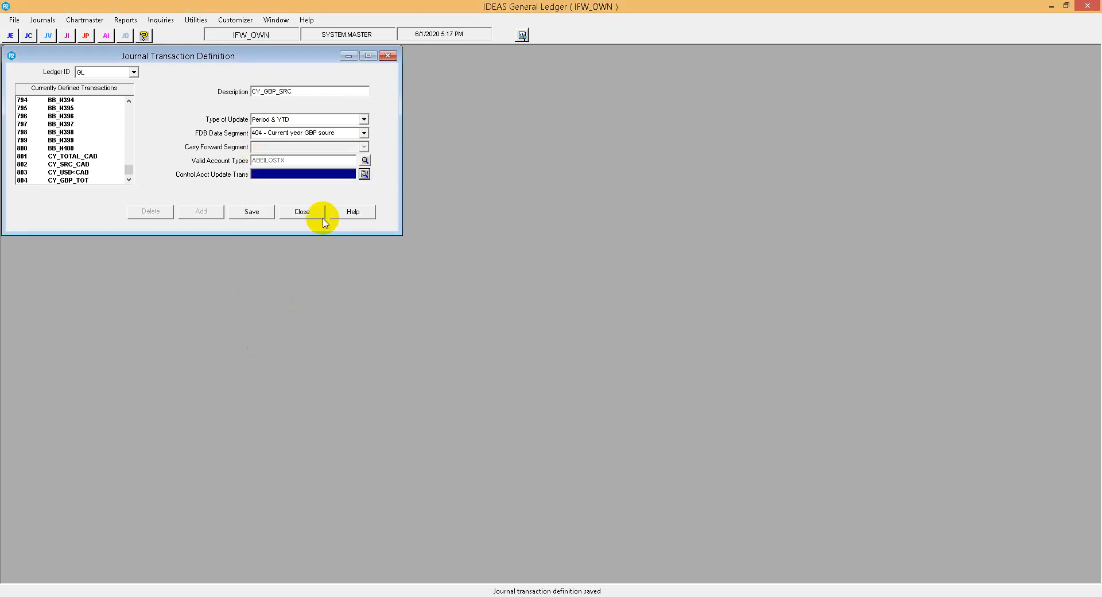
Step: Set CY_GBP_SRC's control account update transaction to 804 CY_GBP_TOT and save the definition
{"action": "left_click", "coordinate": [365, 174]}
{"action": "scroll", "coordinate": [327, 227], "scroll_direction": "down", "scroll_amount": 20}
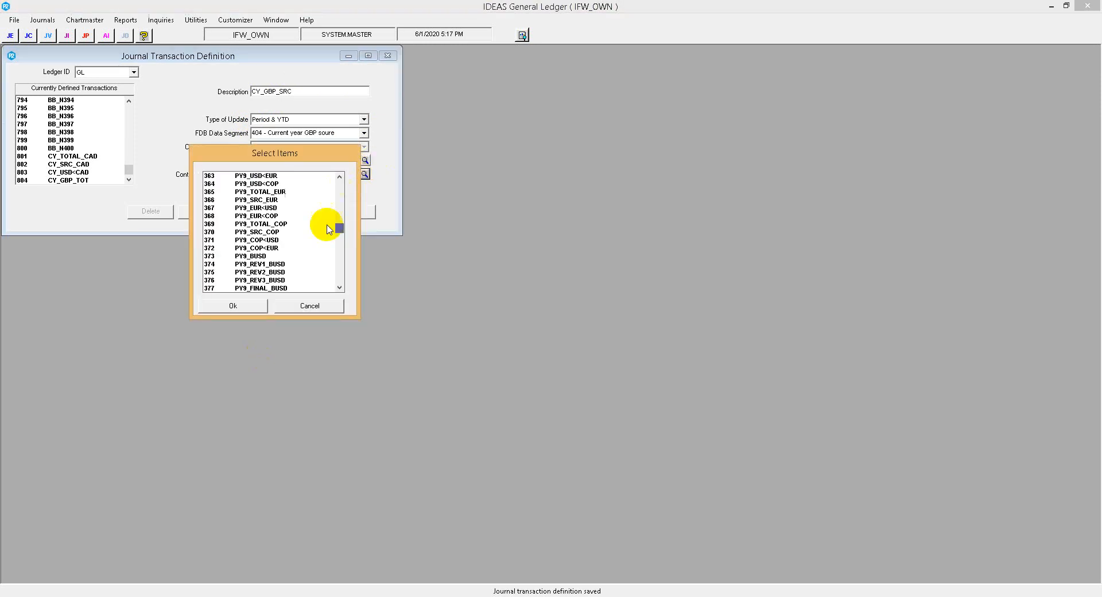
{"action": "left_click", "coordinate": [260, 289]}
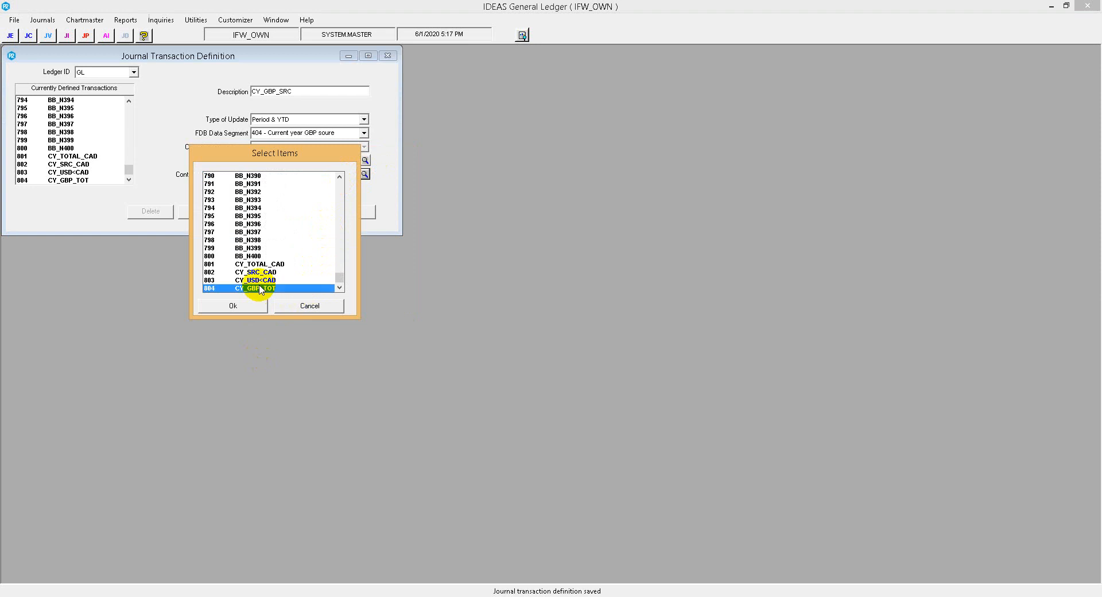
{"action": "left_click", "coordinate": [230, 306]}
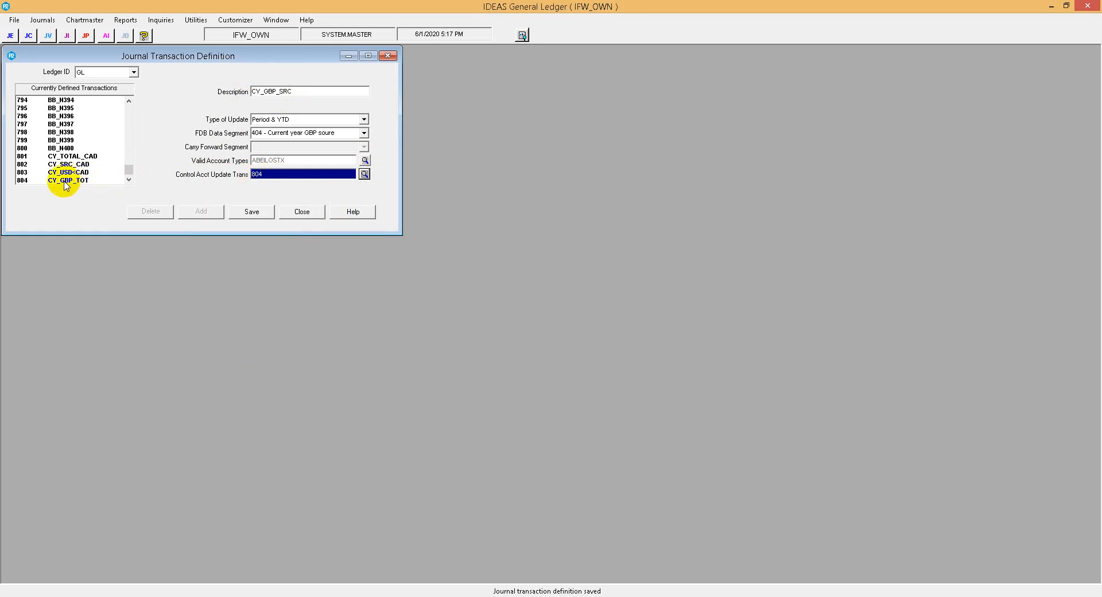
{"action": "left_click", "coordinate": [252, 212]}
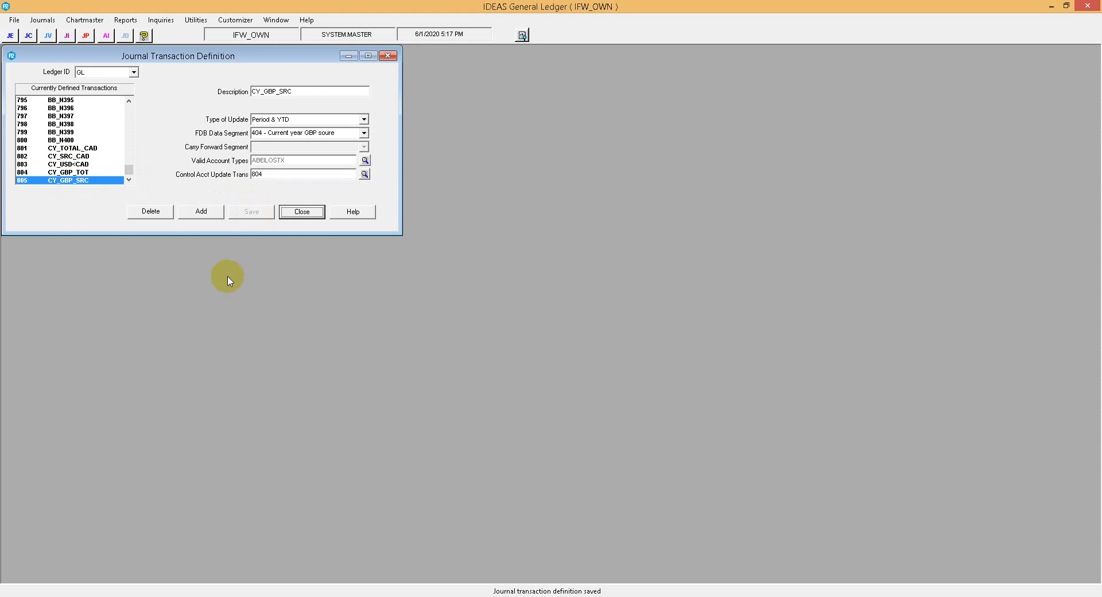
Step: Add a journal transaction CY_USD<GBP with Period & YTD updates and FDB data segment 405 - Current year USD from GBP
{"action": "left_click", "coordinate": [206, 218]}
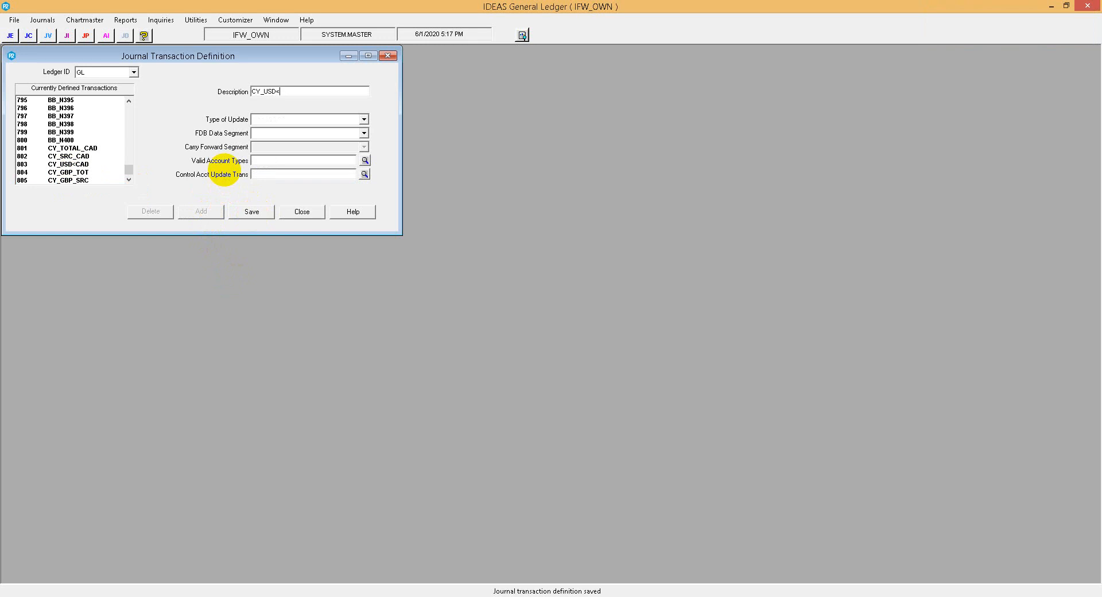
{"action": "key", "text": "Tab"}
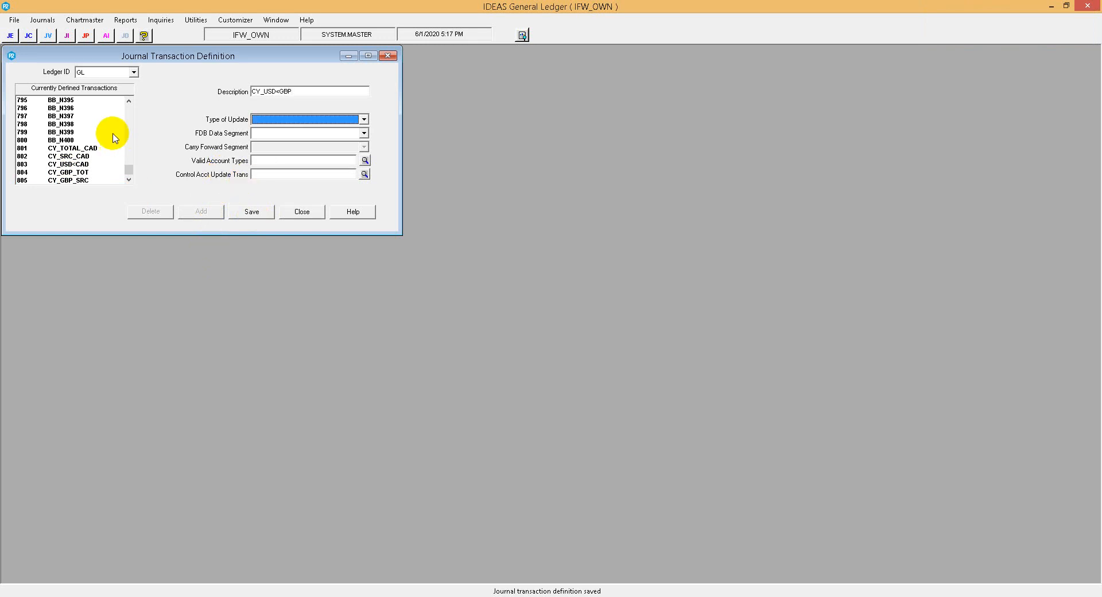
{"action": "left_click", "coordinate": [283, 122]}
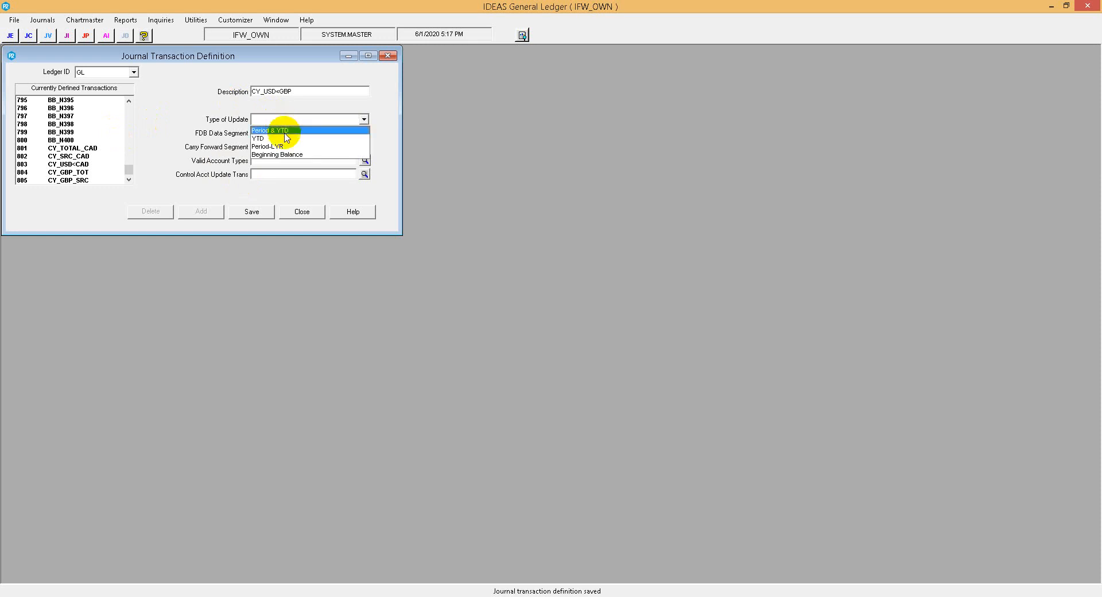
{"action": "left_click", "coordinate": [284, 135]}
{"action": "left_click", "coordinate": [364, 133]}
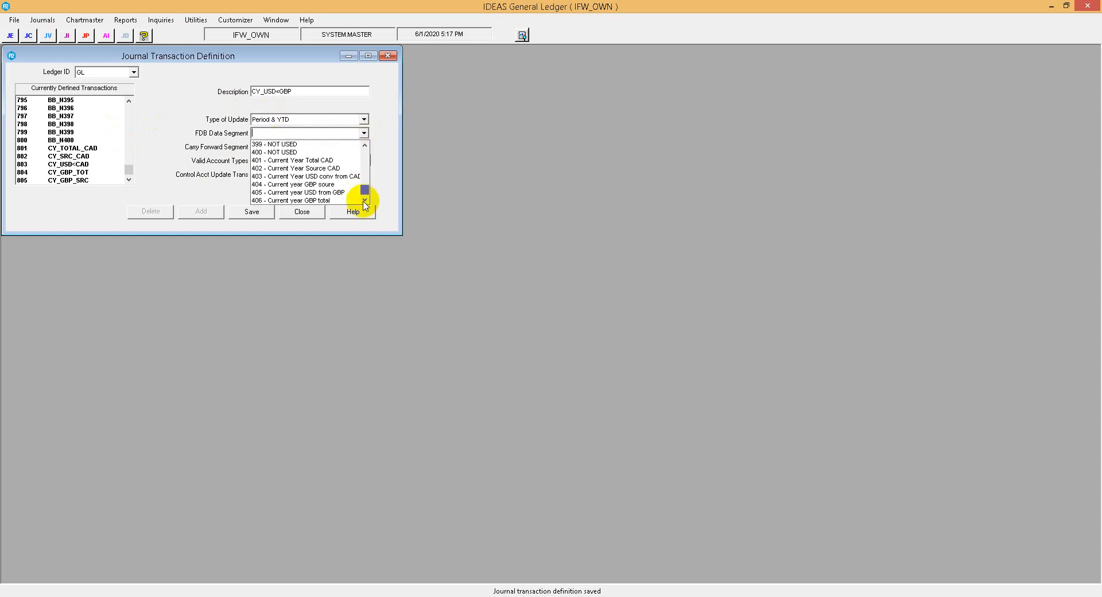
{"action": "left_click", "coordinate": [344, 193]}
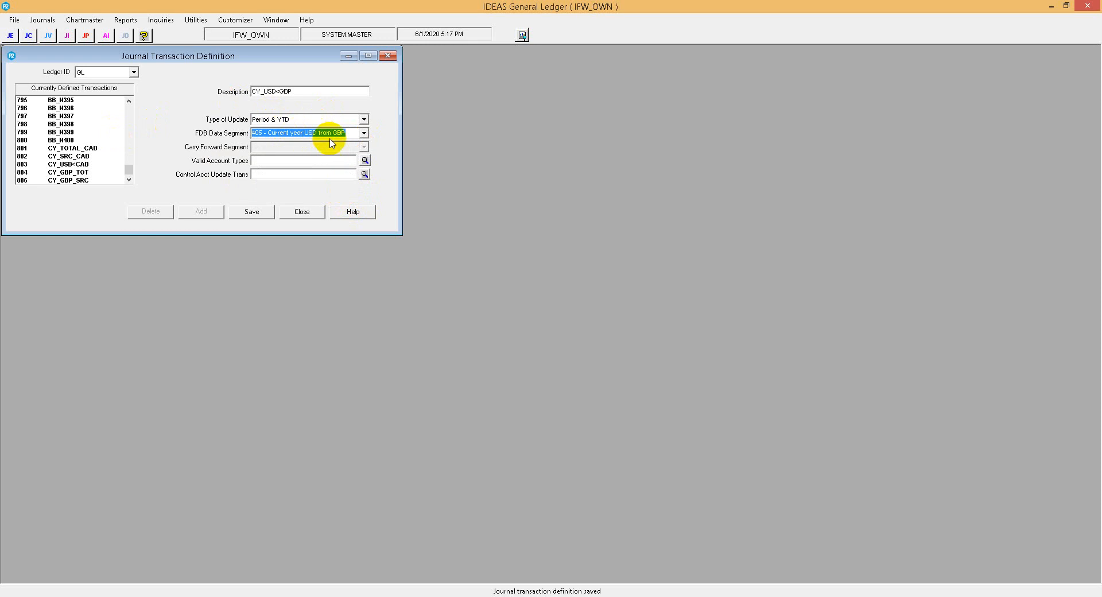
Step: Make all account types valid for the CY_USD<GBP transaction
{"action": "left_click", "coordinate": [367, 161]}
{"action": "left_click", "coordinate": [375, 168]}
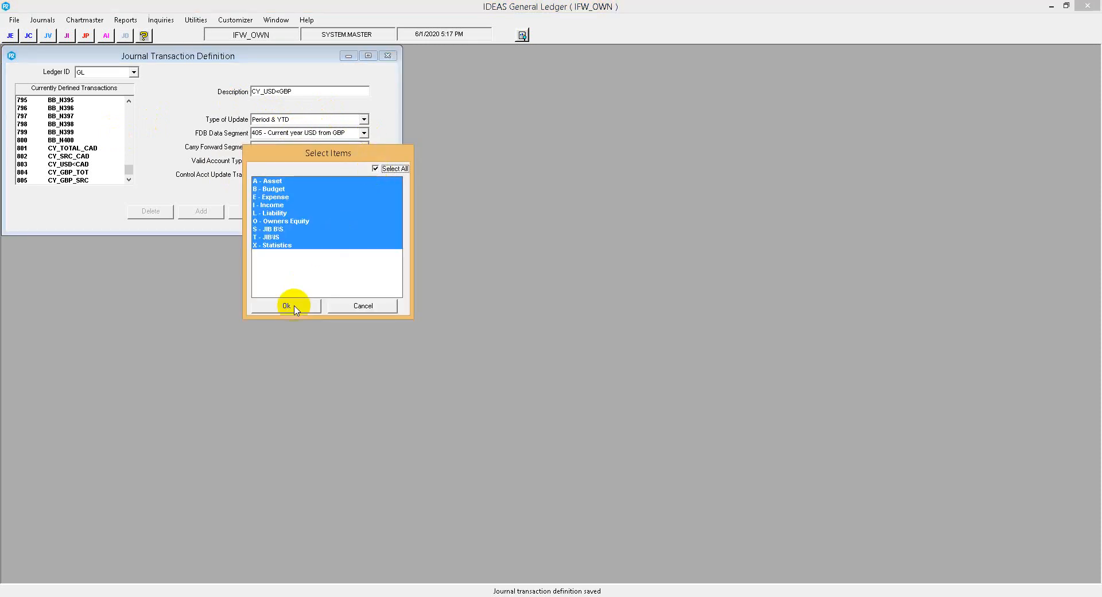
{"action": "left_click", "coordinate": [290, 305]}
Step: Set CY_USD<GBP's control account update transaction to 1 CY_TOTAL_USD and save the definition
{"action": "left_click", "coordinate": [365, 173]}
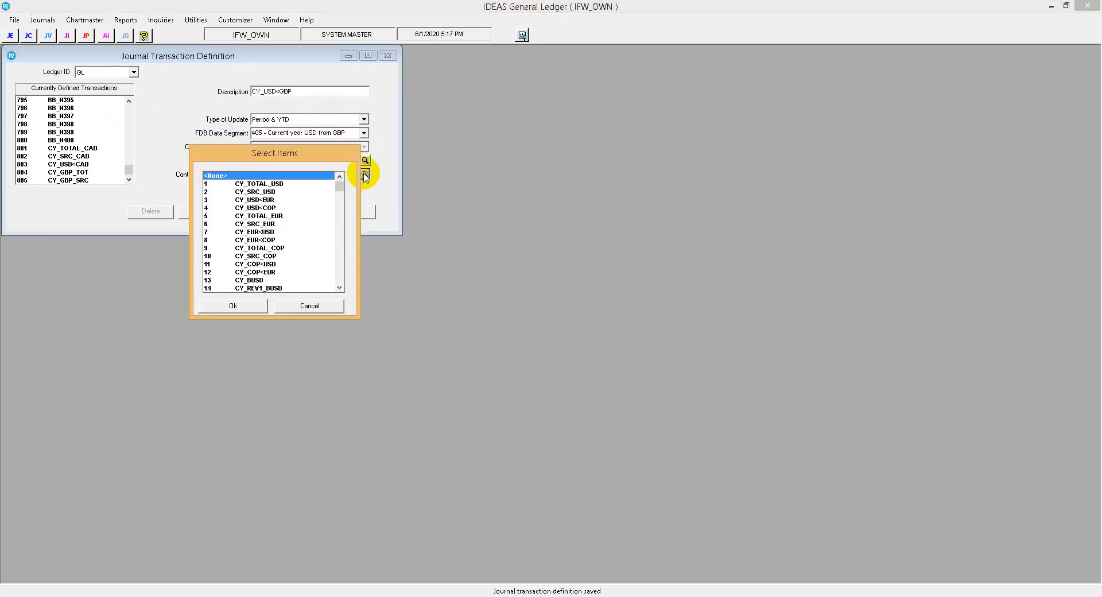
{"action": "left_click_drag", "start_coordinate": [313, 156], "coordinate": [519, 124]}
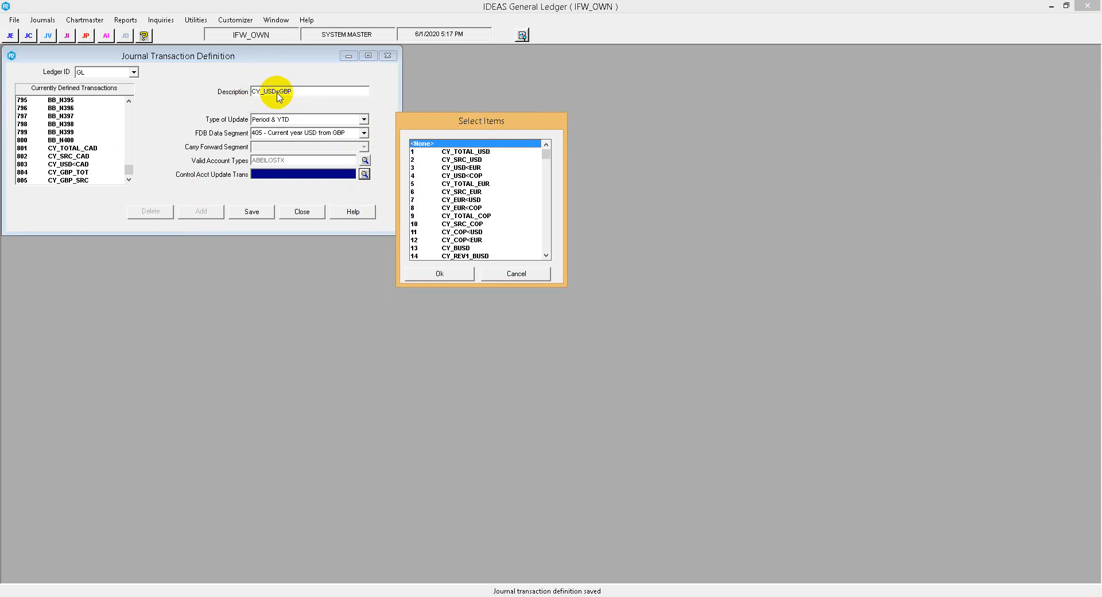
{"action": "left_click", "coordinate": [455, 151]}
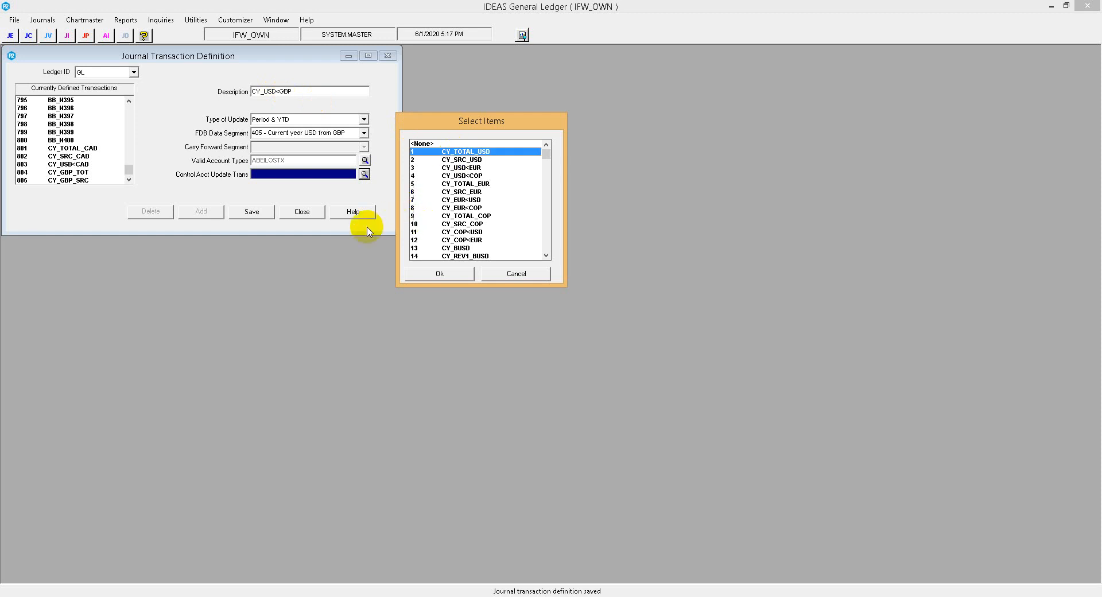
{"action": "left_click", "coordinate": [428, 272]}
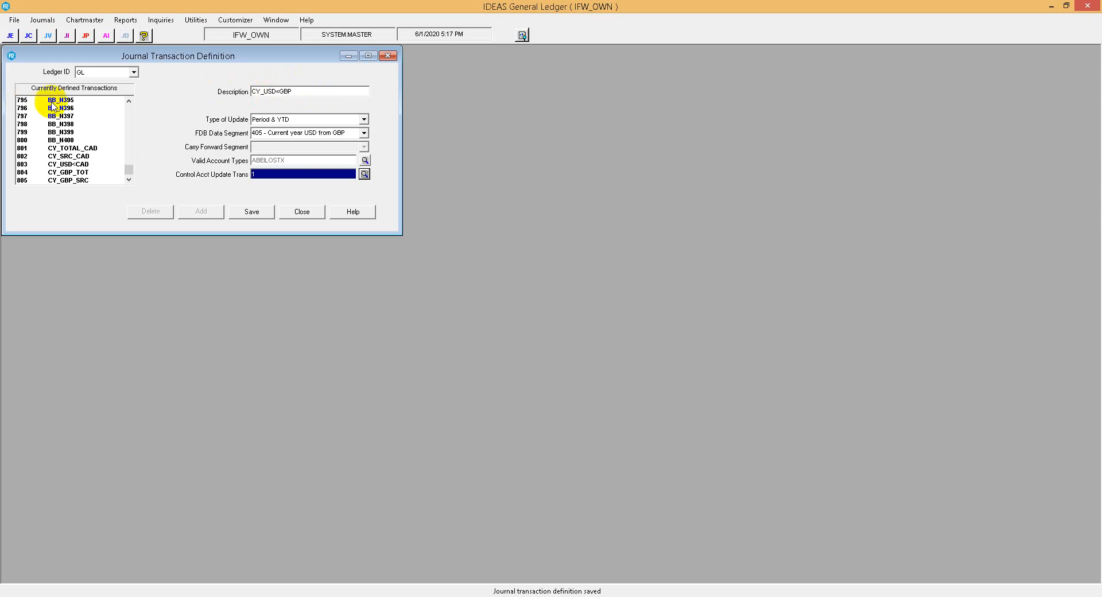
{"action": "left_click", "coordinate": [255, 211]}
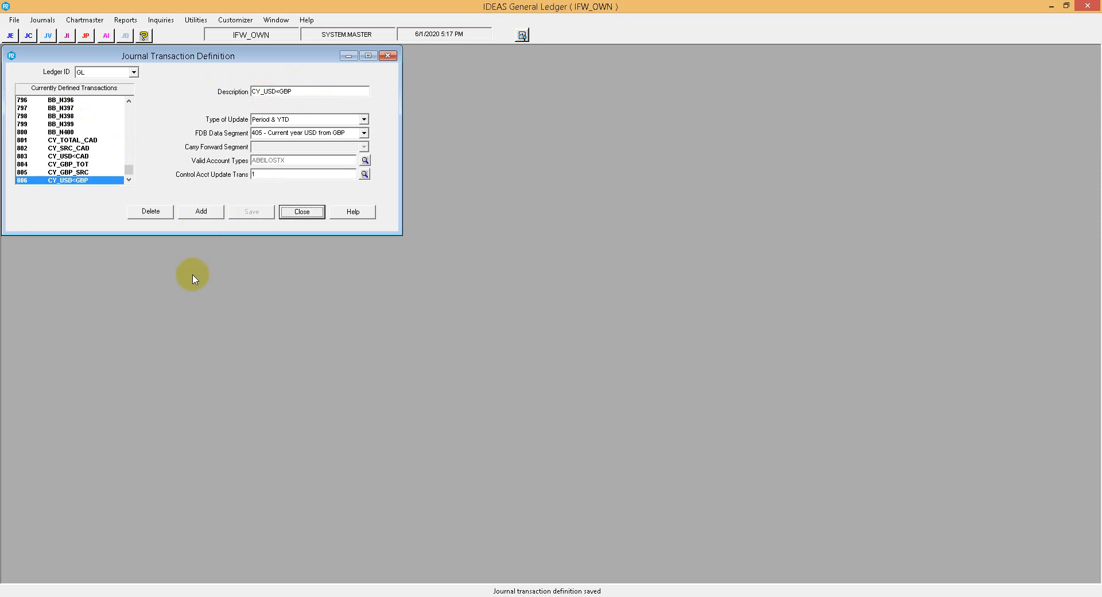